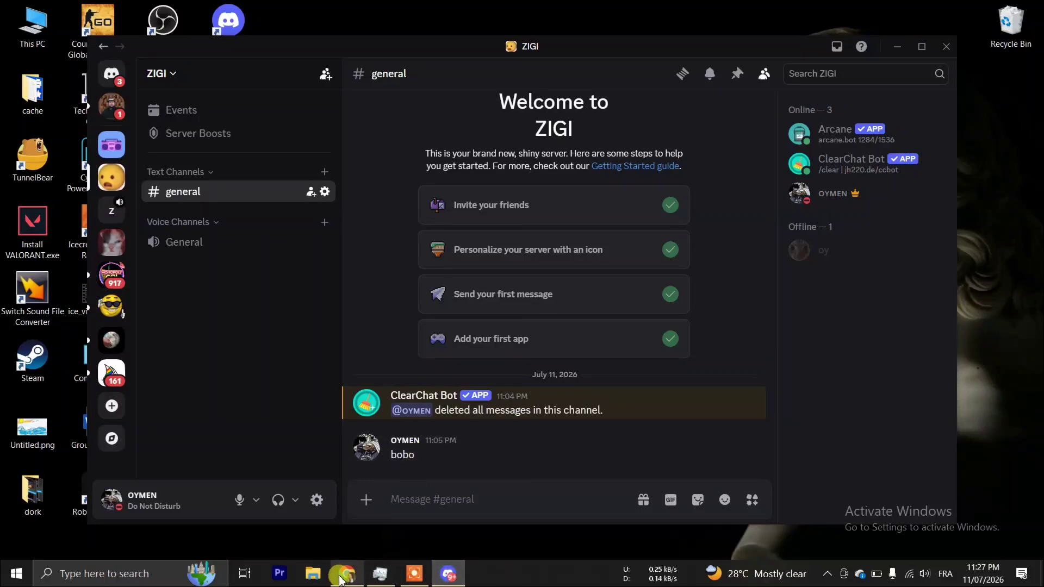
- Switch to Chrome, open the Top.gg site from the search results and find the MusicMan bot rated 4.7 by searching for musicman
{"action": "left_click", "coordinate": [347, 574]}
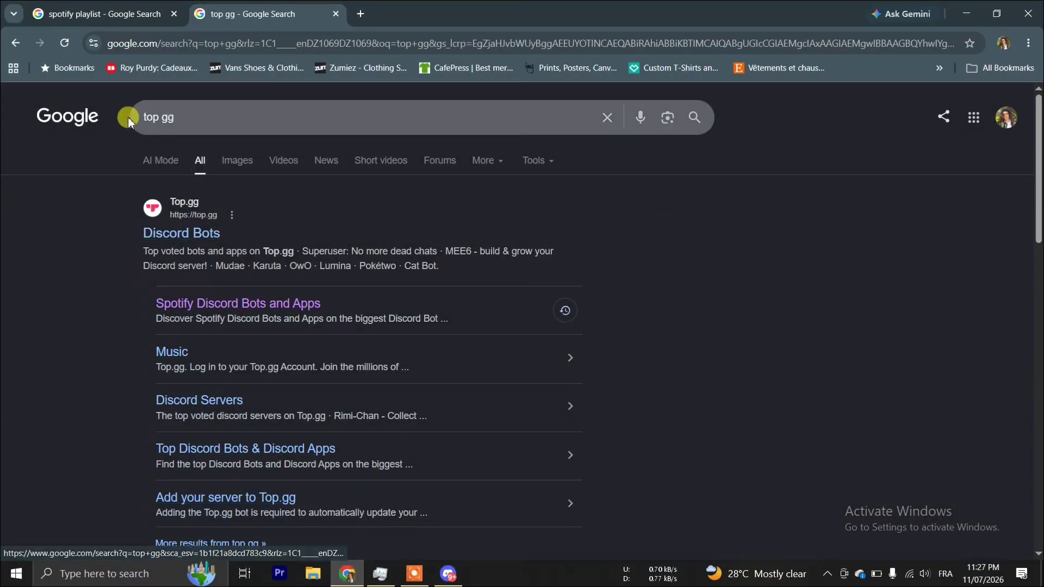
{"action": "left_click", "coordinate": [211, 233]}
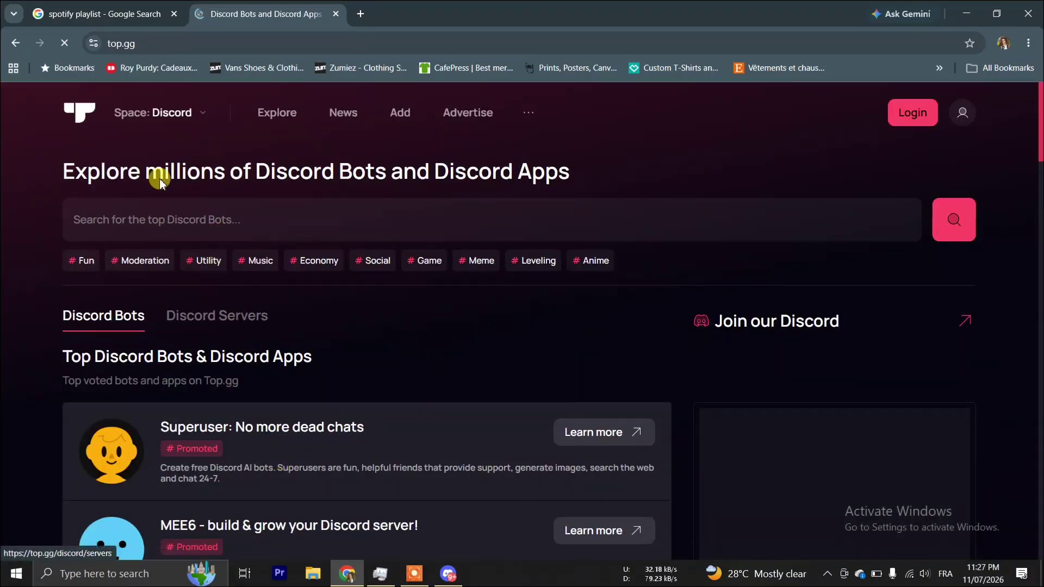
{"action": "left_click", "coordinate": [212, 222]}
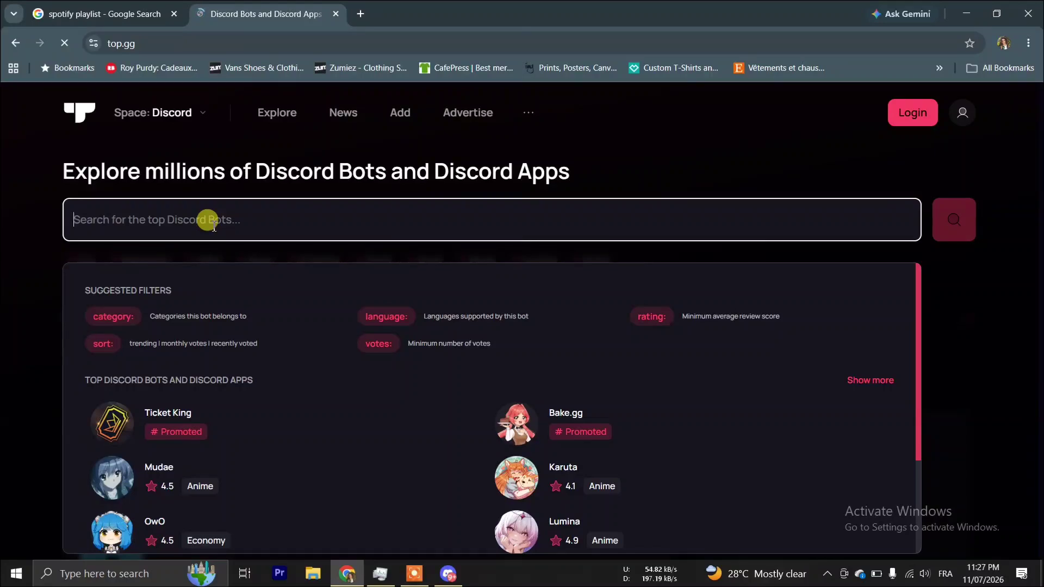
{"action": "type", "text": "music"}
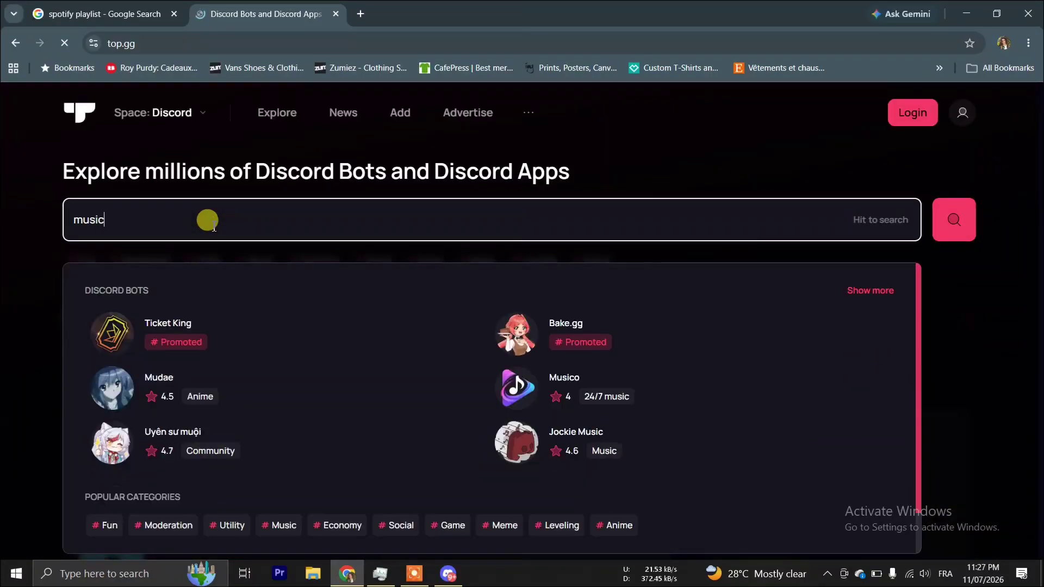
{"action": "type", "text": "man"}
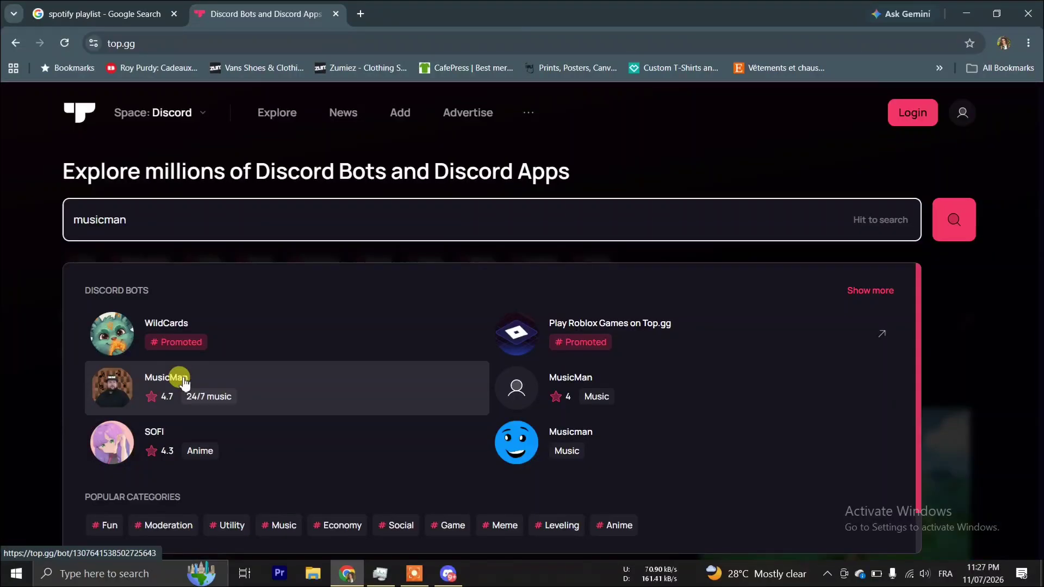
{"action": "left_click", "coordinate": [184, 383]}
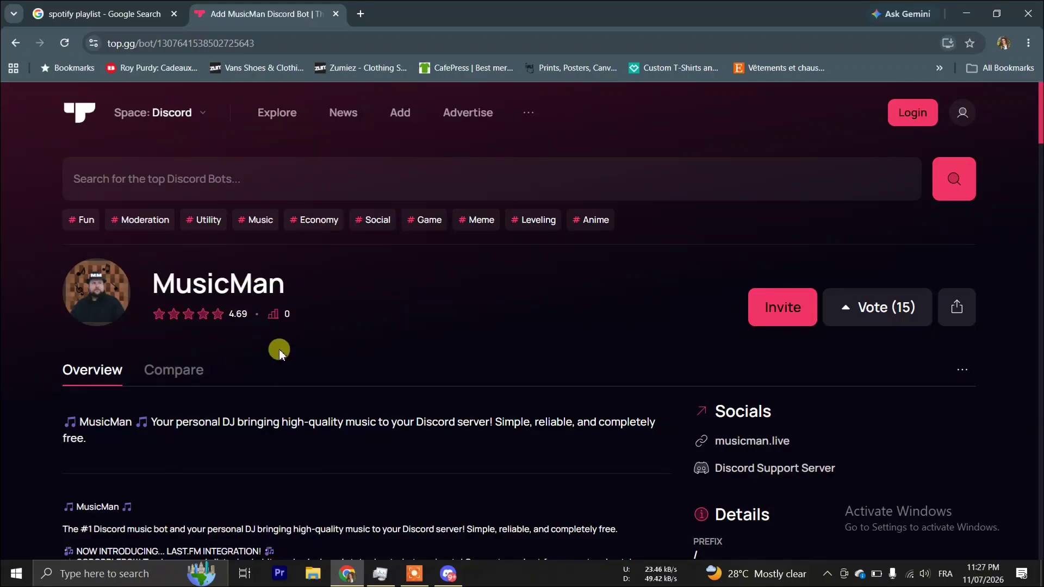
- Invite the MusicMan bot to the ZIGI server and authorize it, completing the human verification
{"action": "scroll", "coordinate": [279, 349], "scroll_direction": "down", "scroll_amount": 9}
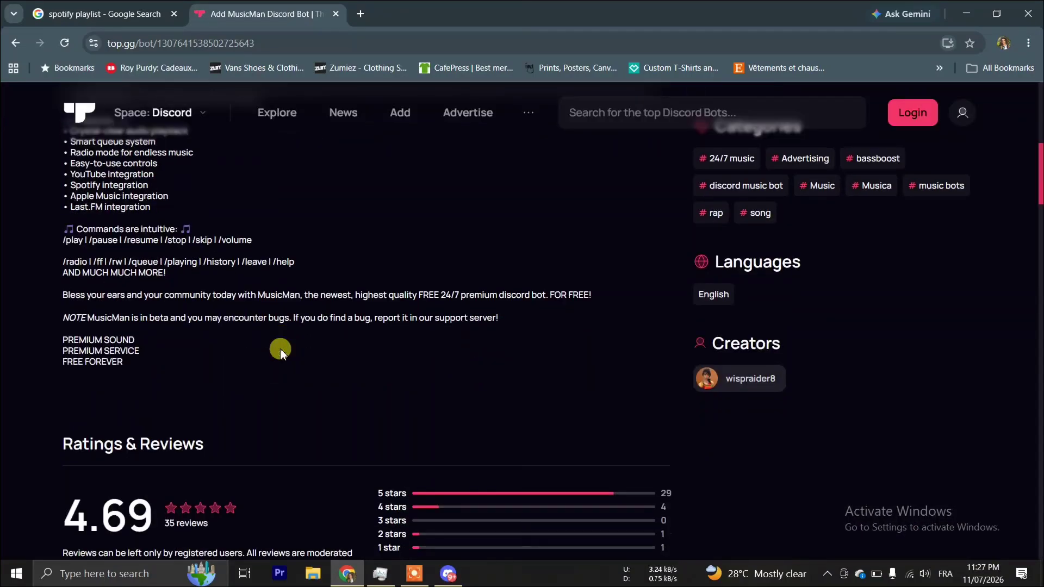
{"action": "scroll", "coordinate": [280, 351], "scroll_direction": "up", "scroll_amount": 1}
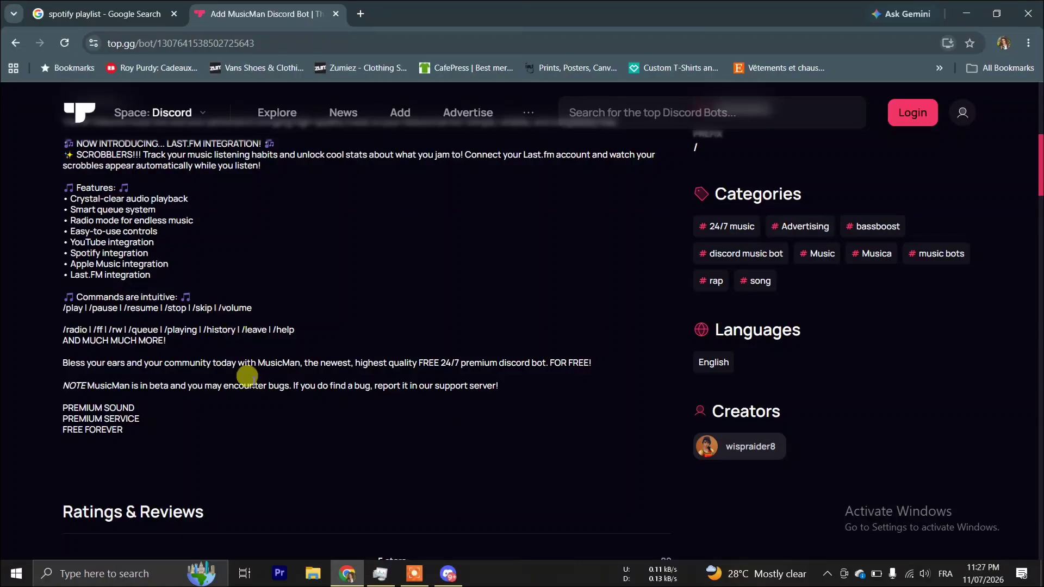
{"action": "scroll", "coordinate": [753, 310], "scroll_direction": "up", "scroll_amount": 8}
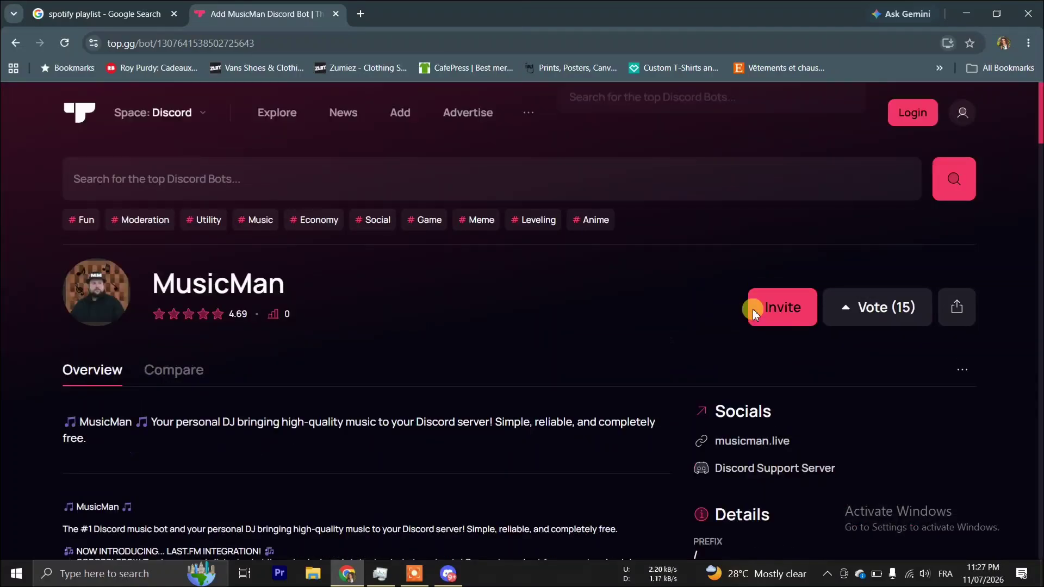
{"action": "left_click", "coordinate": [783, 314]}
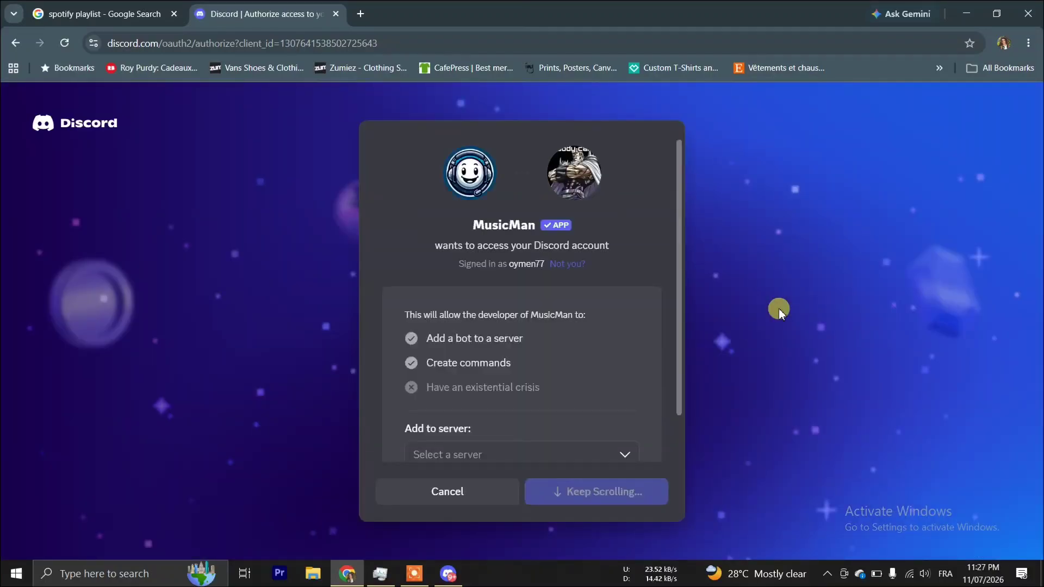
{"action": "scroll", "coordinate": [593, 370], "scroll_direction": "down", "scroll_amount": 1}
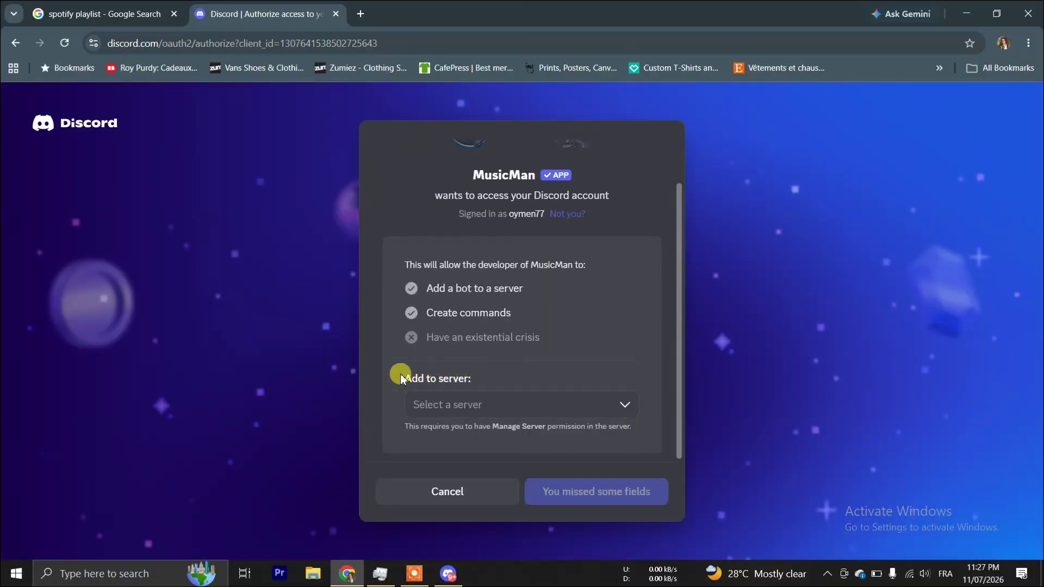
{"action": "left_click", "coordinate": [497, 408]}
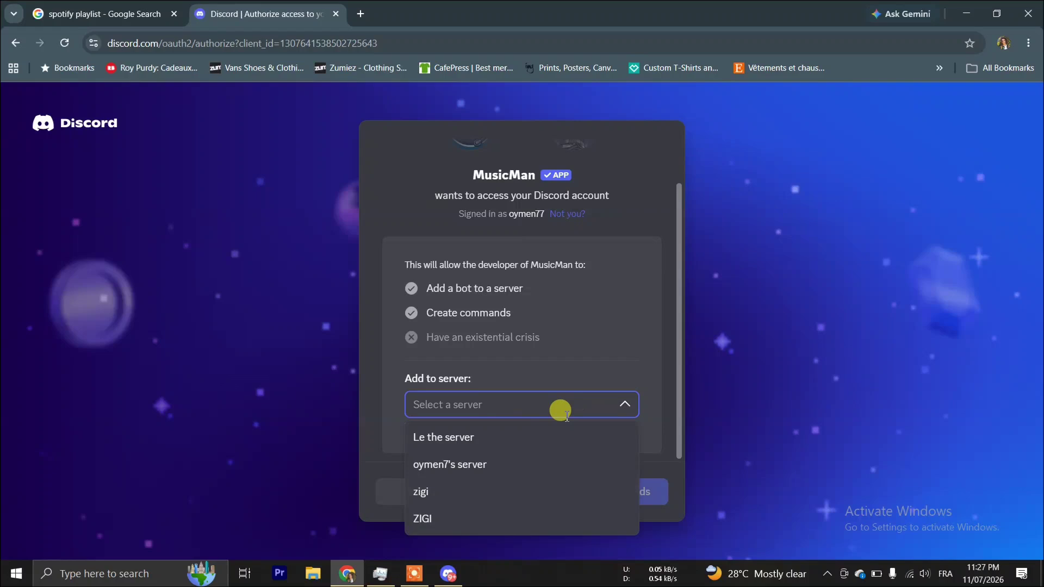
{"action": "left_click", "coordinate": [443, 517]}
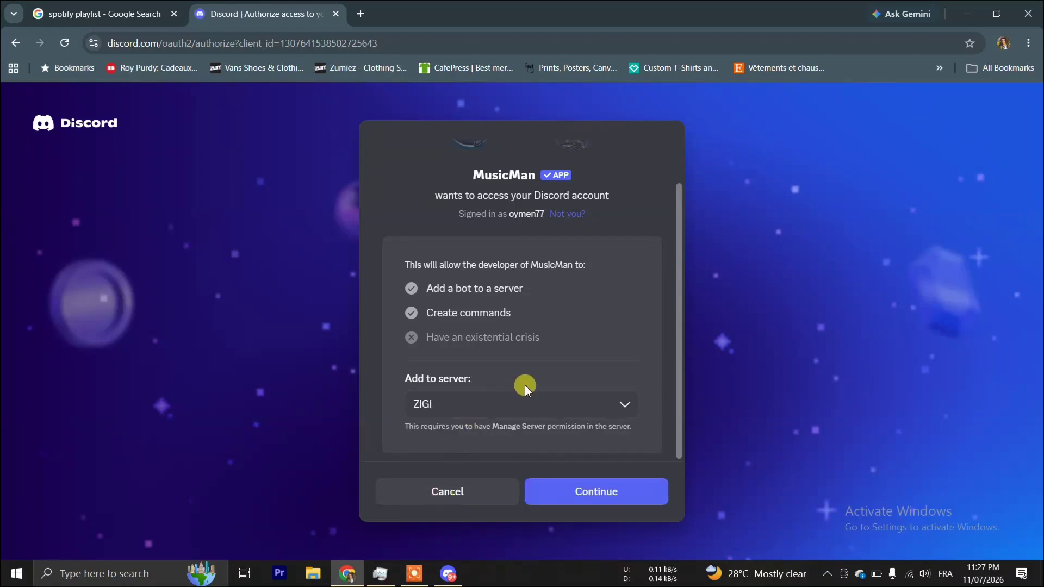
{"action": "left_click", "coordinate": [594, 490]}
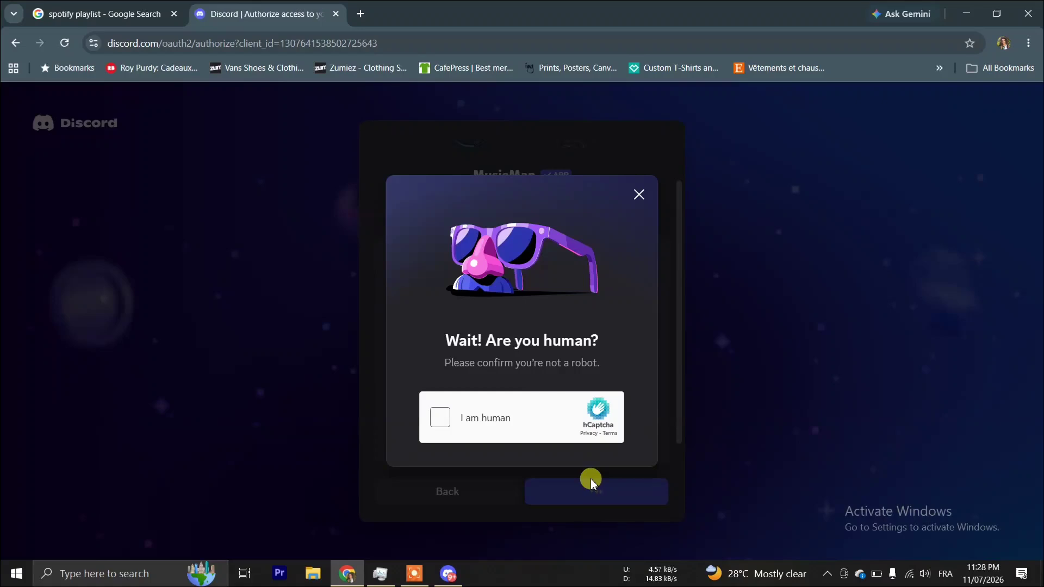
{"action": "left_click", "coordinate": [440, 417]}
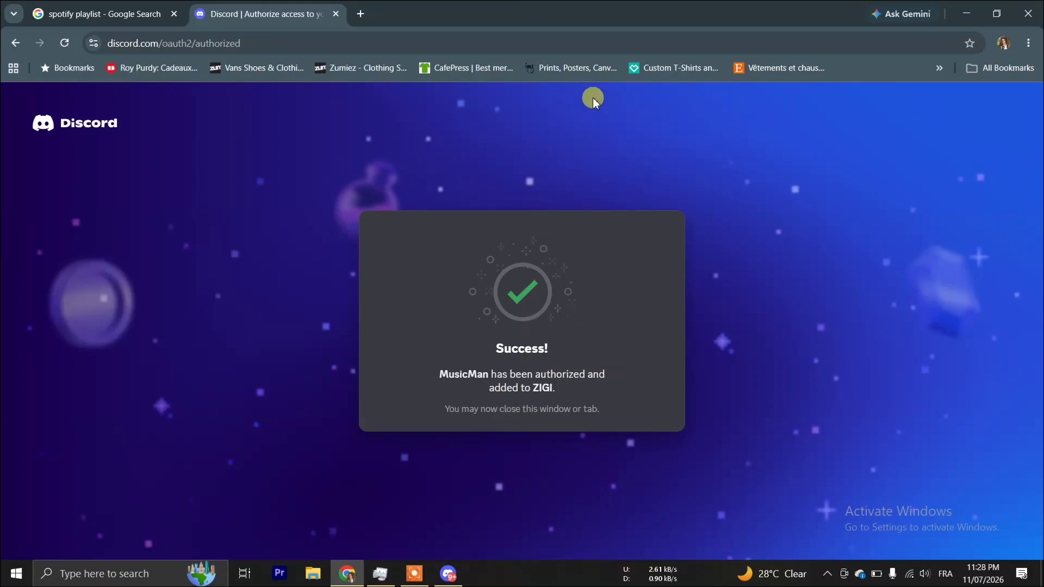
- In Discord, join the General voice channel of ZIGI and run MusicMan's /play command with the query "justin bieber"
{"action": "left_click", "coordinate": [966, 14]}
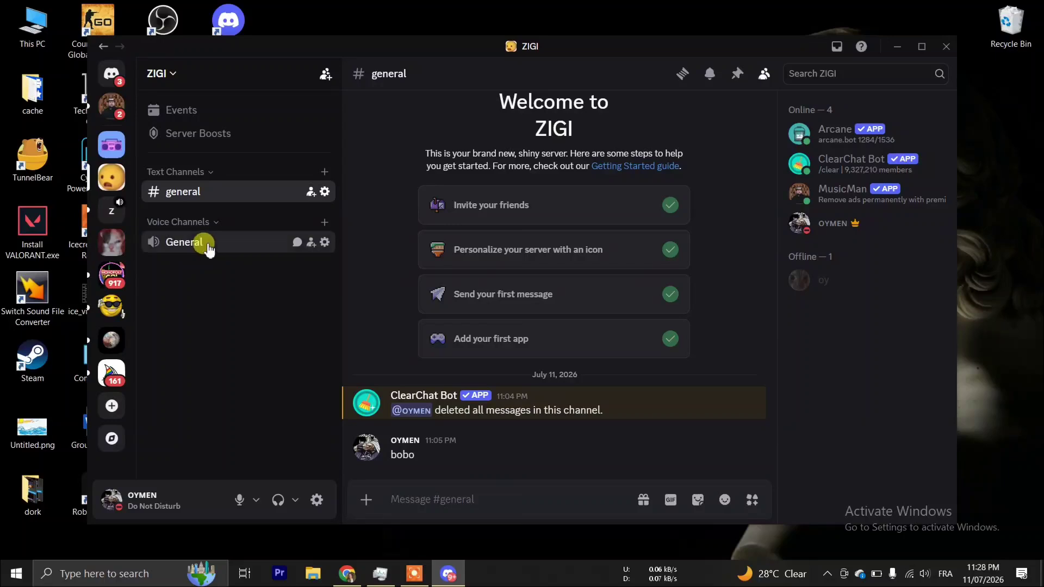
{"action": "left_click", "coordinate": [208, 247]}
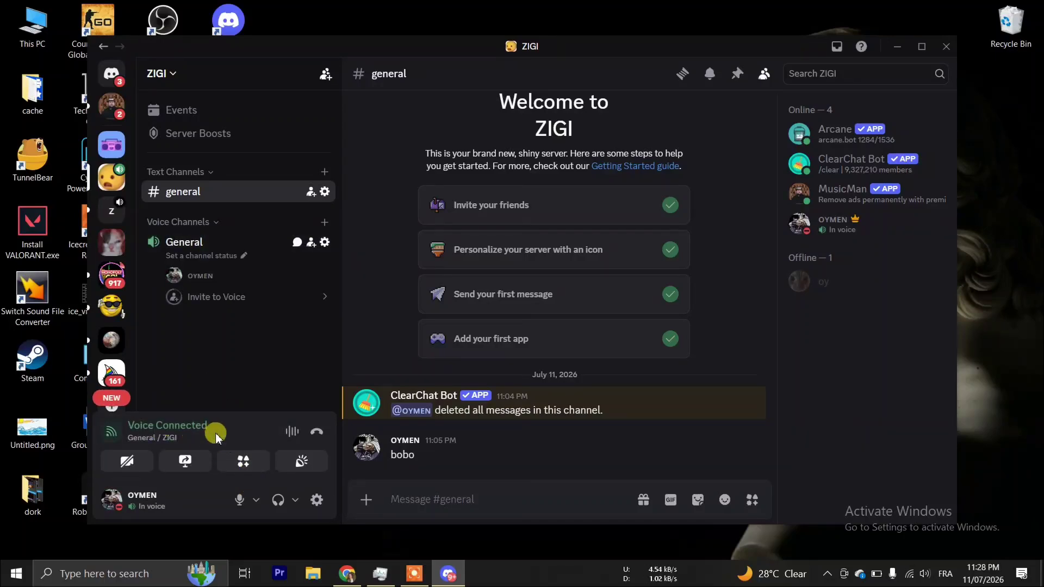
{"action": "left_click", "coordinate": [462, 500]}
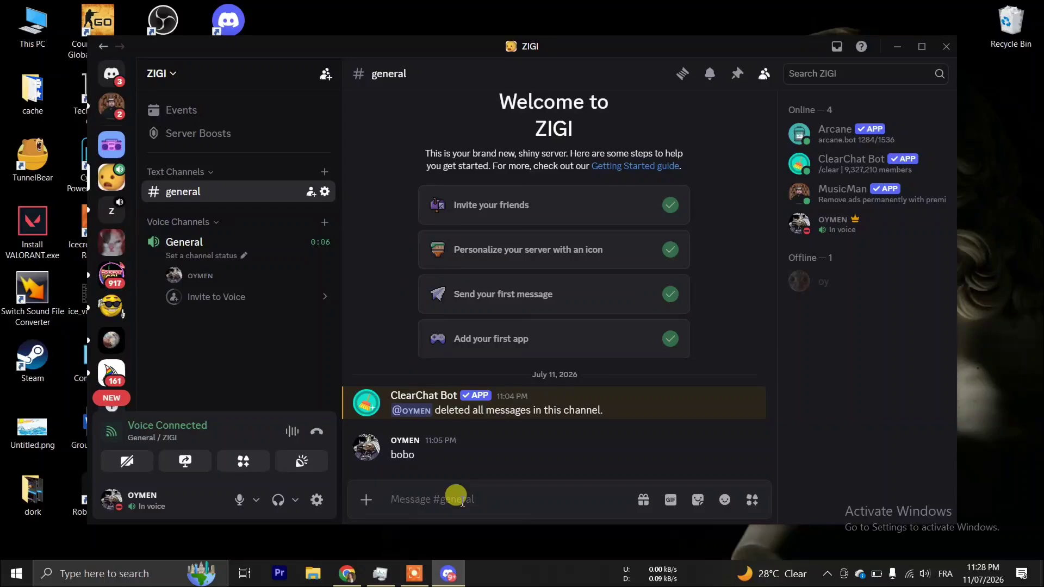
{"action": "type", "text": "/"}
{"action": "key", "text": "BackSpace"}
{"action": "type", "text": "/play"}
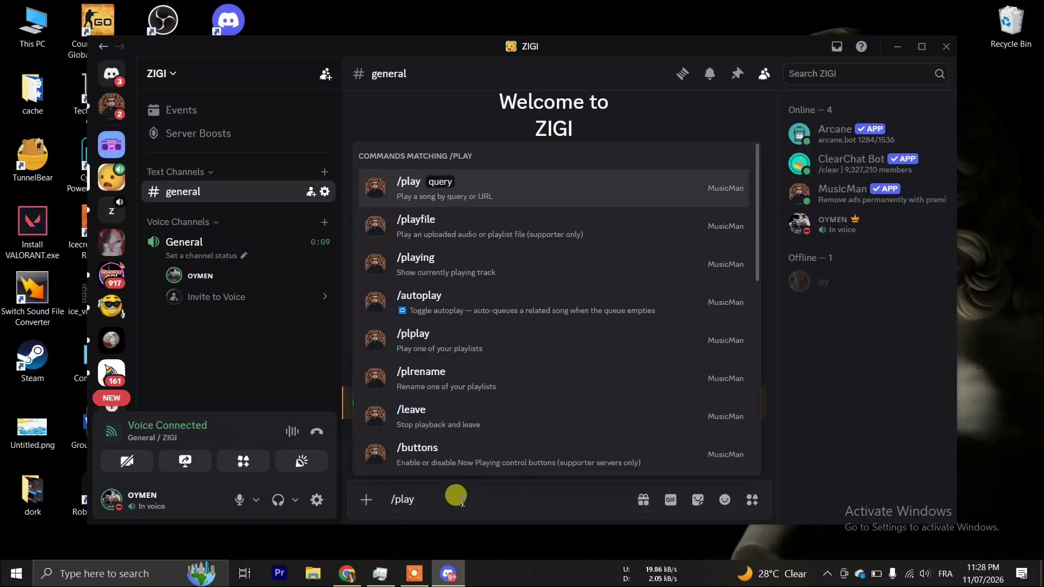
{"action": "key", "text": "Return"}
{"action": "type", "text": "su"}
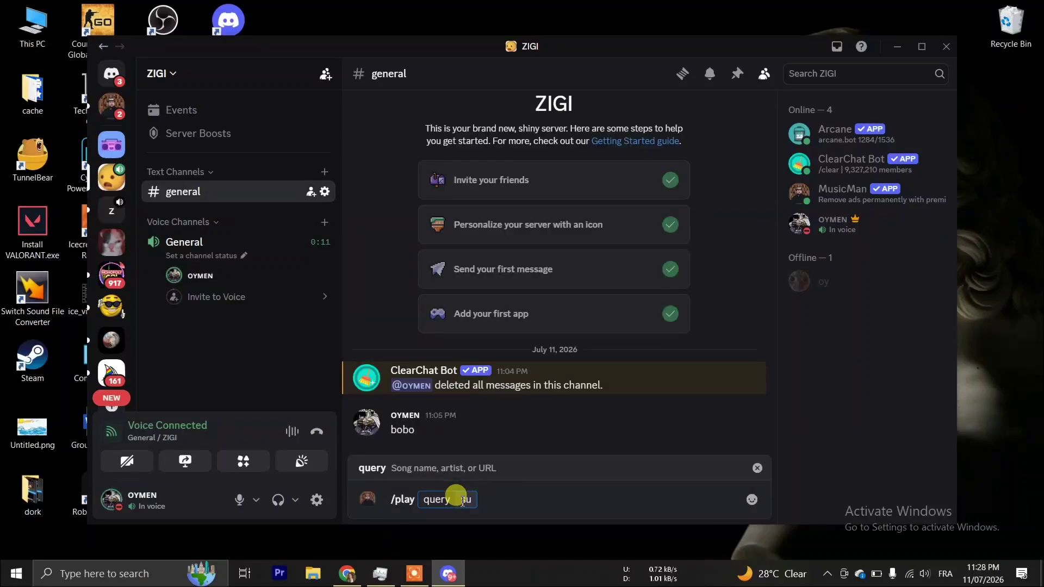
{"action": "key", "text": "BackSpace"}
{"action": "key", "text": "BackSpace"}
{"action": "type", "text": "jus"}
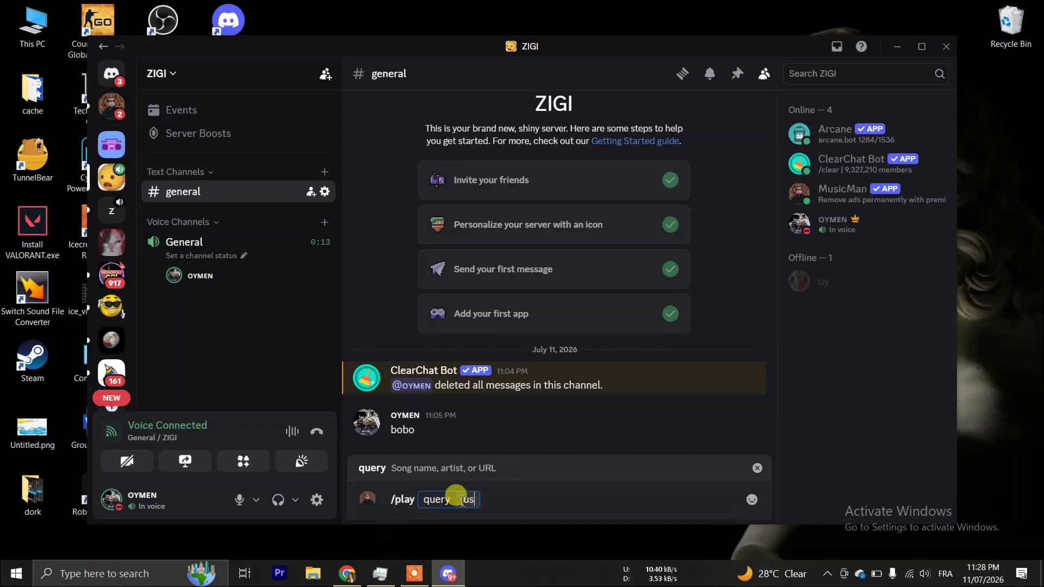
{"action": "type", "text": "tin biebe"}
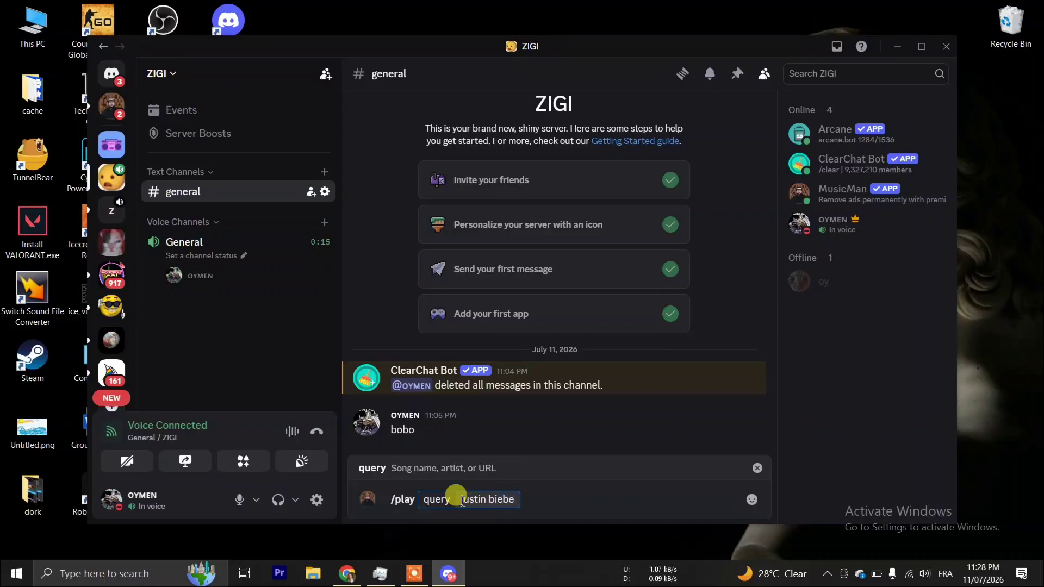
{"action": "type", "text": "r"}
{"action": "key", "text": "Return"}
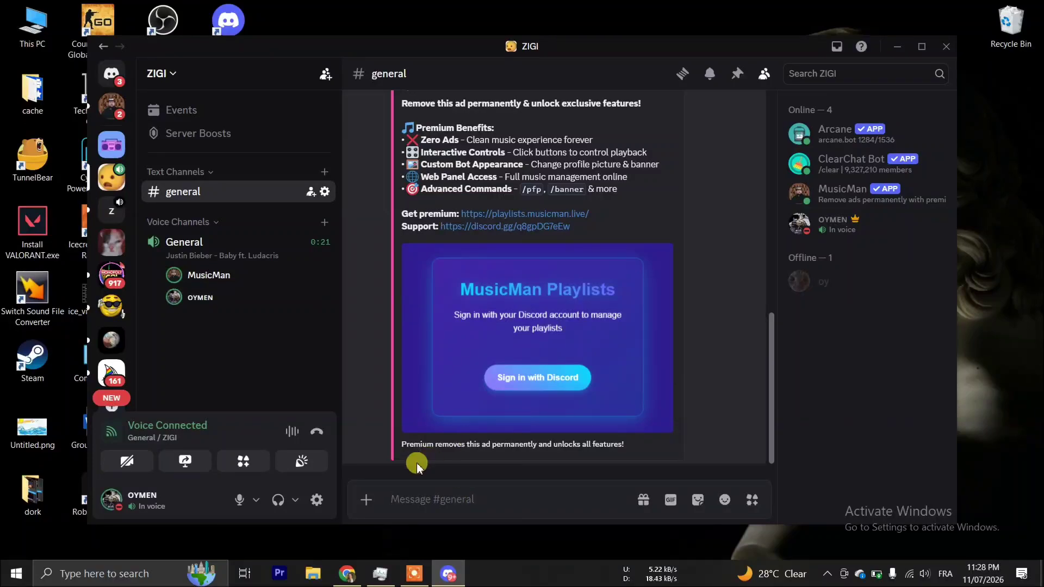
{"action": "scroll", "coordinate": [454, 408], "scroll_direction": "up", "scroll_amount": 3}
{"action": "scroll", "coordinate": [454, 408], "scroll_direction": "up", "scroll_amount": 3}
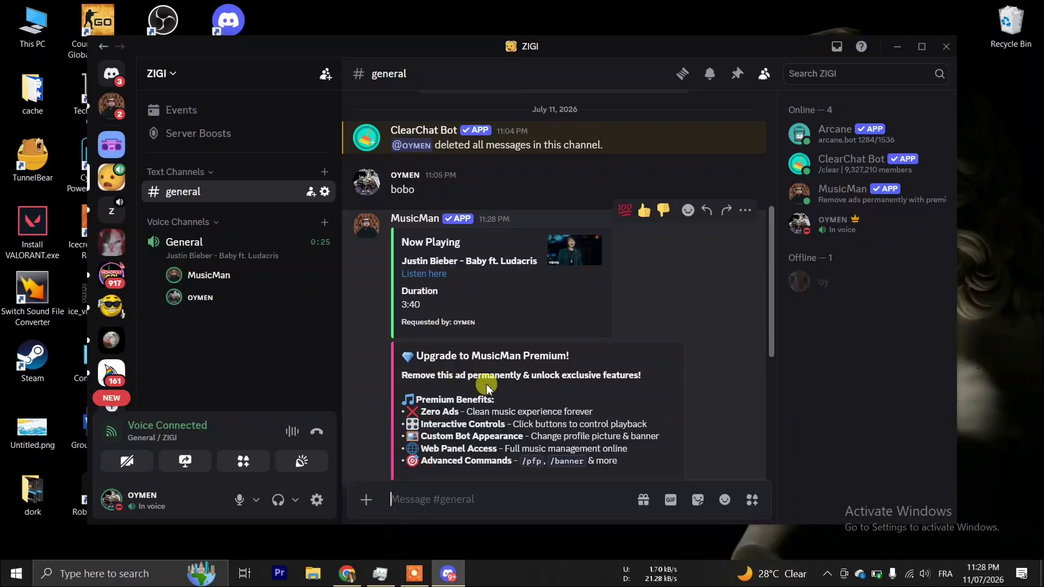
{"action": "scroll", "coordinate": [488, 350], "scroll_direction": "down", "scroll_amount": 5}
{"action": "left_click", "coordinate": [1039, 581]}
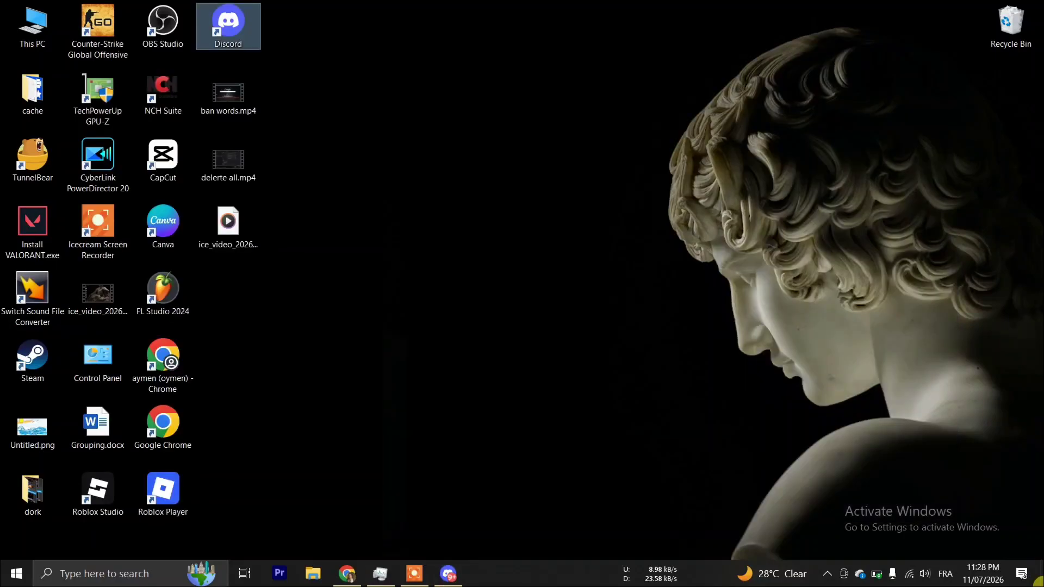
{"action": "left_click", "coordinate": [449, 574]}
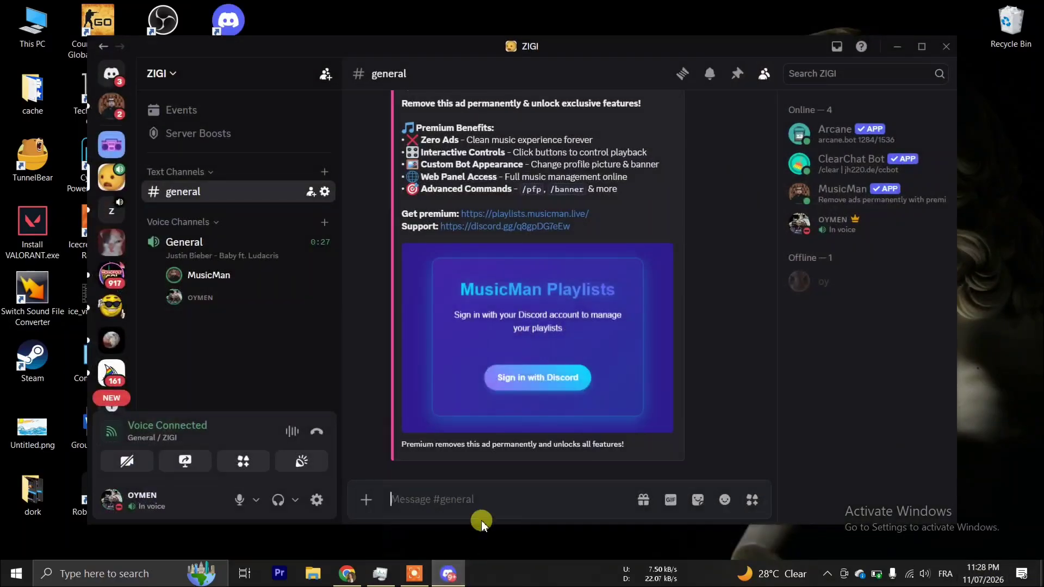
- Pause the music by sending MusicMan's /pause command in the general text channel
{"action": "type", "text": "/"}
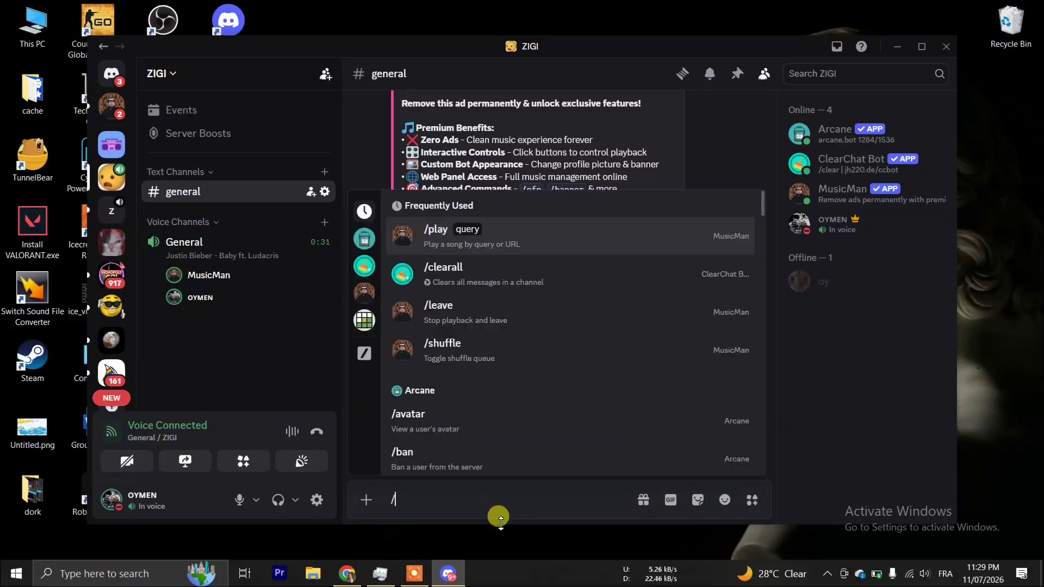
{"action": "type", "text": "pause"}
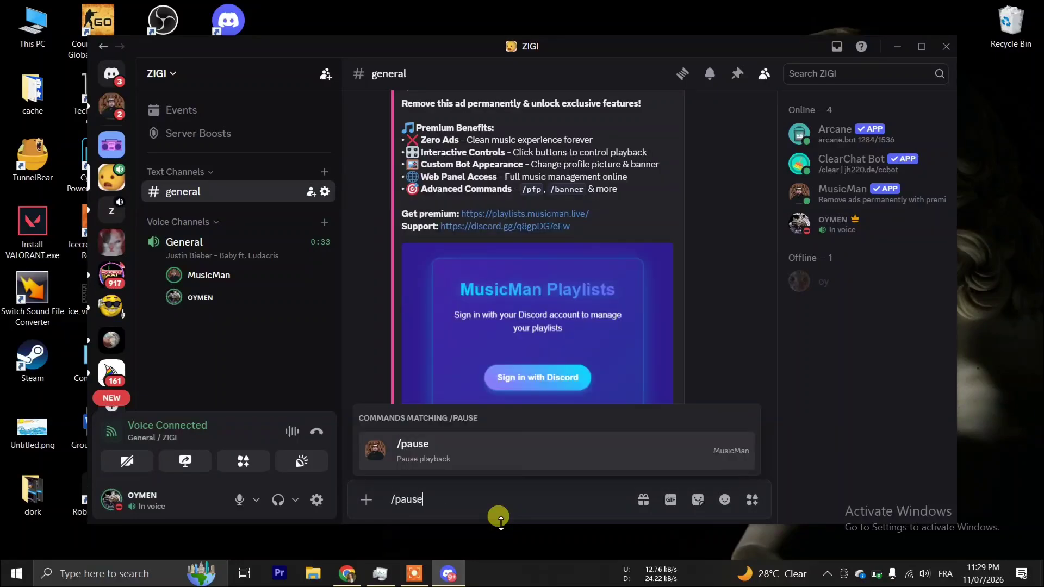
{"action": "key", "text": "Return"}
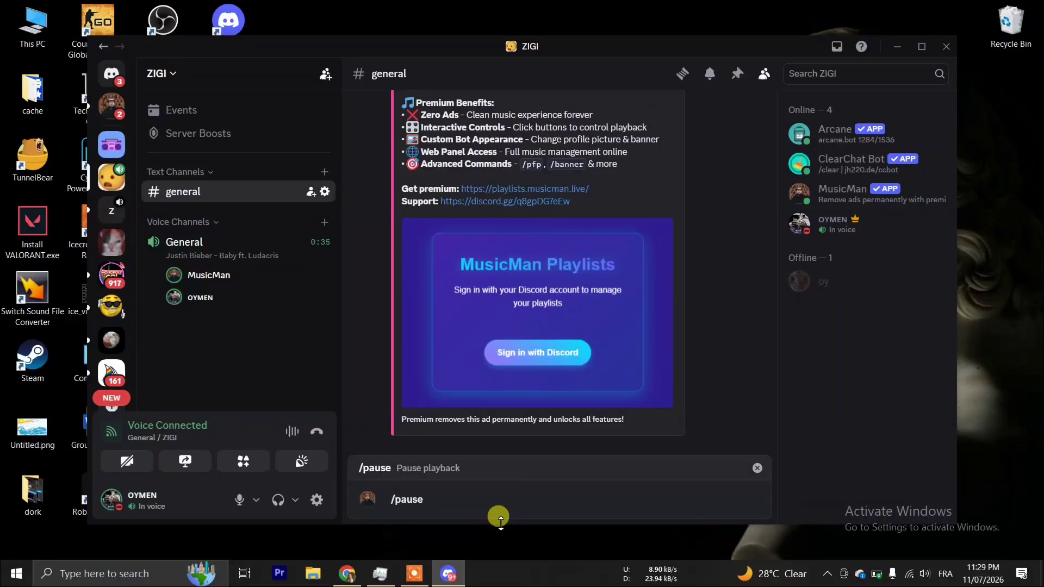
{"action": "key", "text": "Return"}
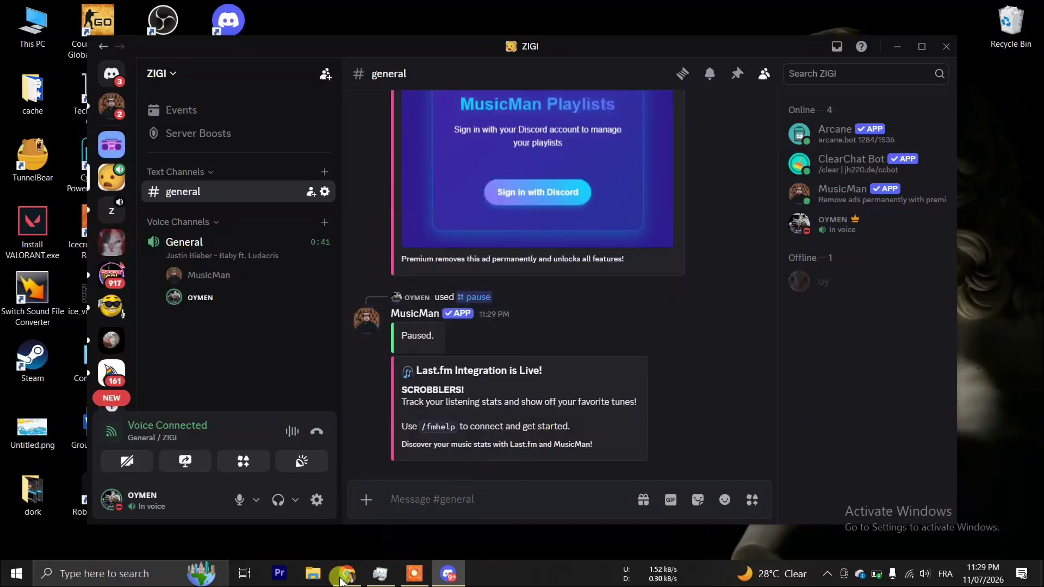
- In Chrome, copy the link of the first Spotify playlist in the "spotify playlist" search results and return to Discord
{"action": "left_click", "coordinate": [346, 574]}
{"action": "left_click", "coordinate": [104, 11]}
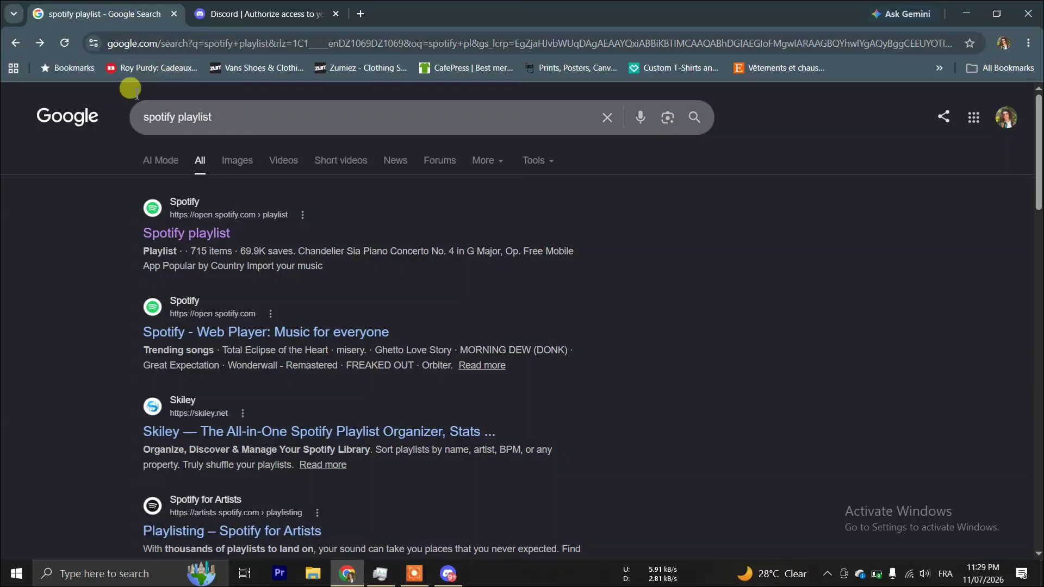
{"action": "left_click", "coordinate": [197, 238]}
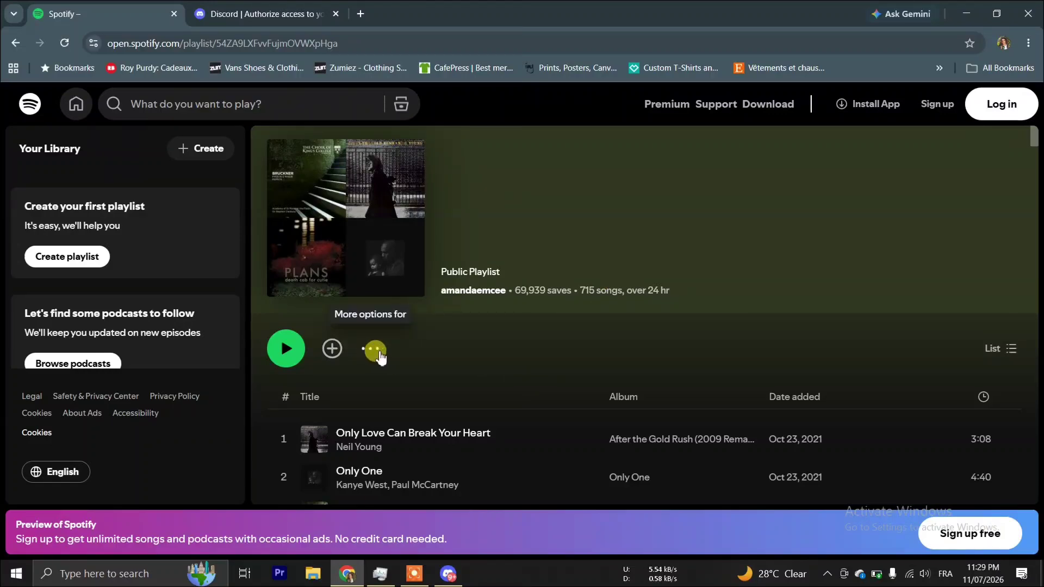
{"action": "left_click", "coordinate": [373, 357]}
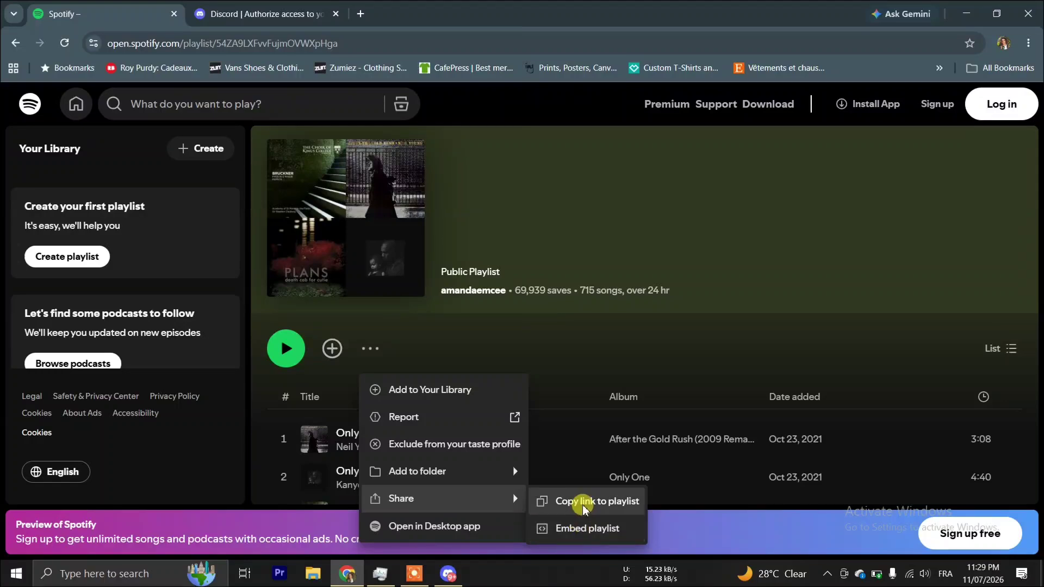
{"action": "left_click", "coordinate": [583, 506]}
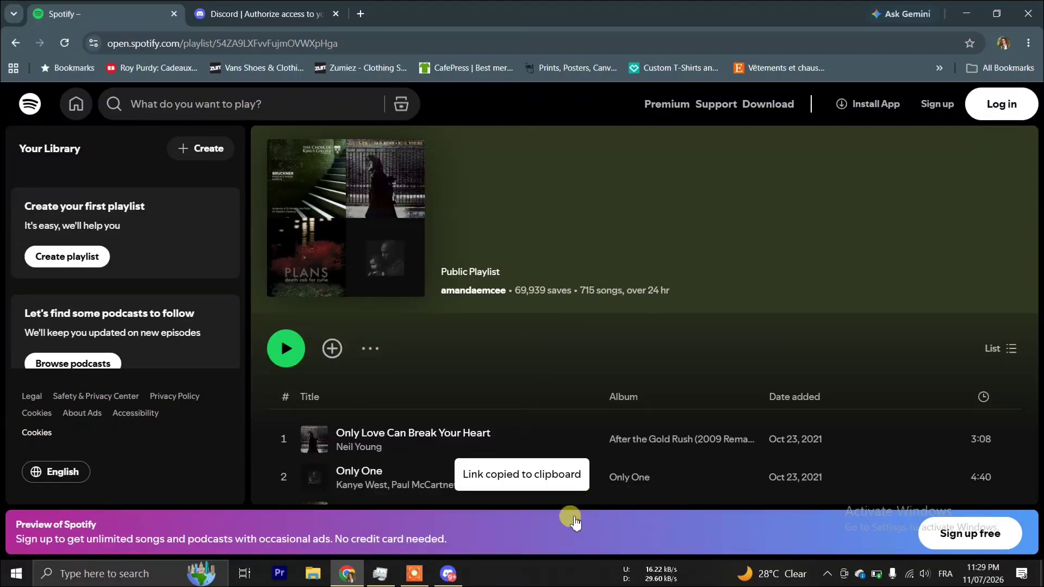
{"action": "left_click", "coordinate": [456, 577]}
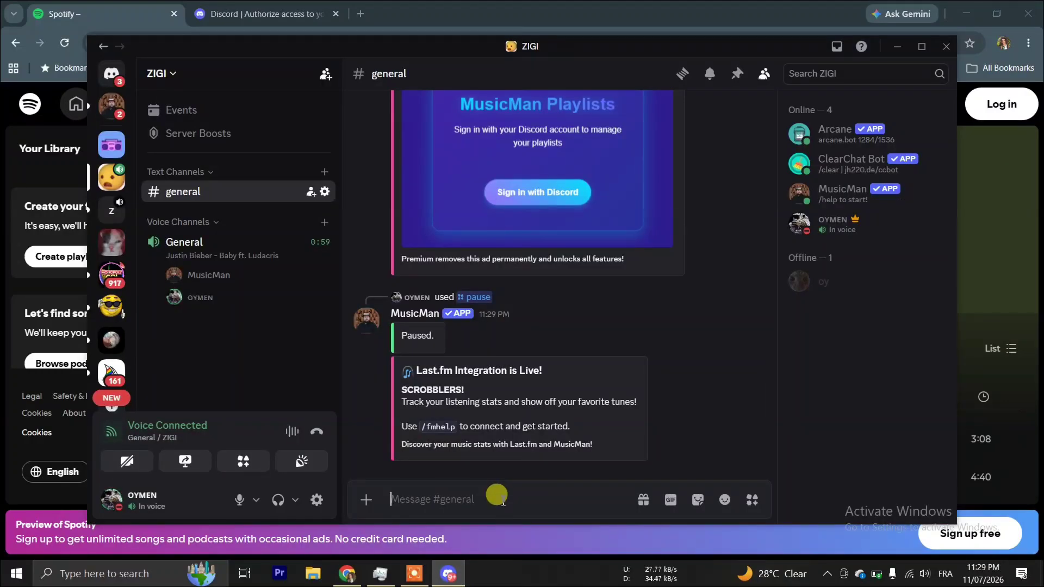
- Run MusicMan's /play command in the general text channel with the copied Spotify playlist link as the query
{"action": "type", "text": "pla"}
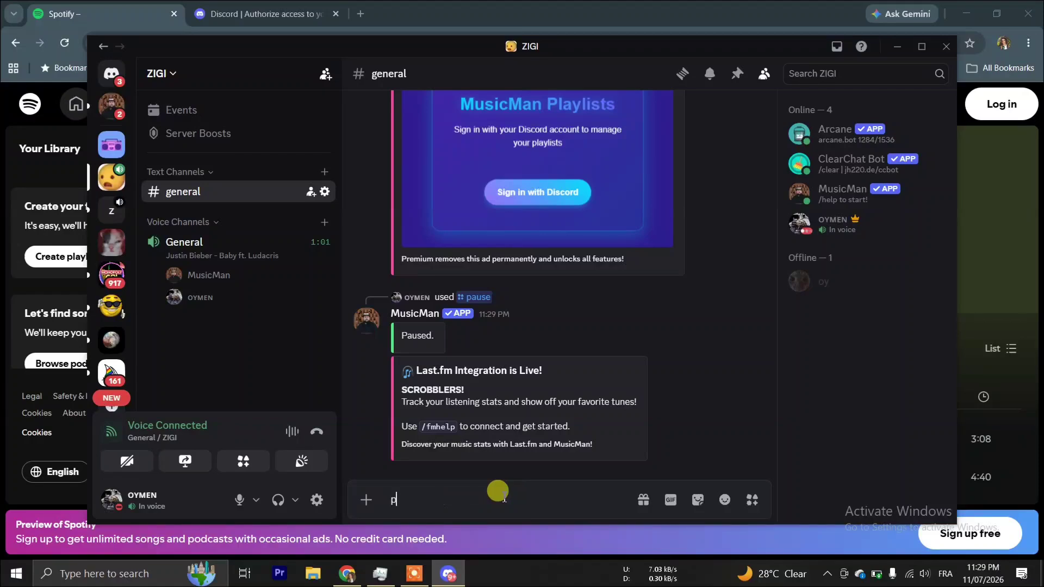
{"action": "key", "text": "BackSpace"}
{"action": "key", "text": "BackSpace"}
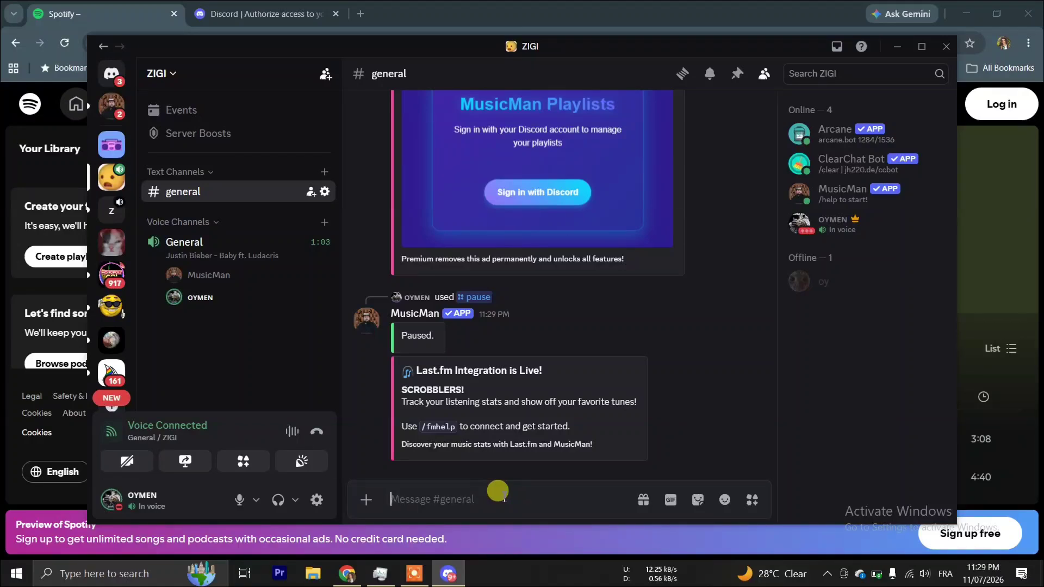
{"action": "type", "text": "/play"}
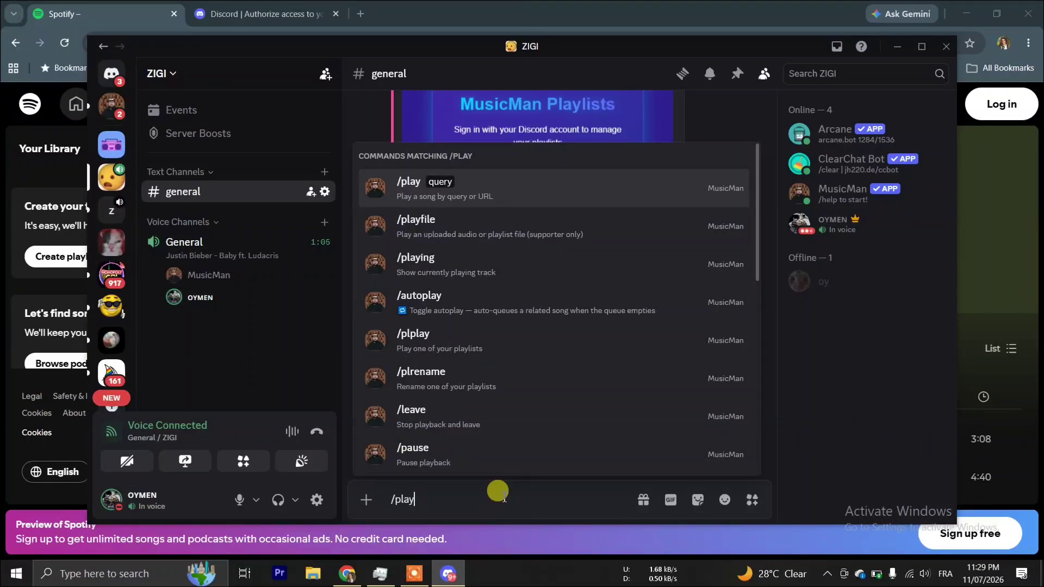
{"action": "key", "text": "Tab"}
{"action": "key", "text": "ctrl+v"}
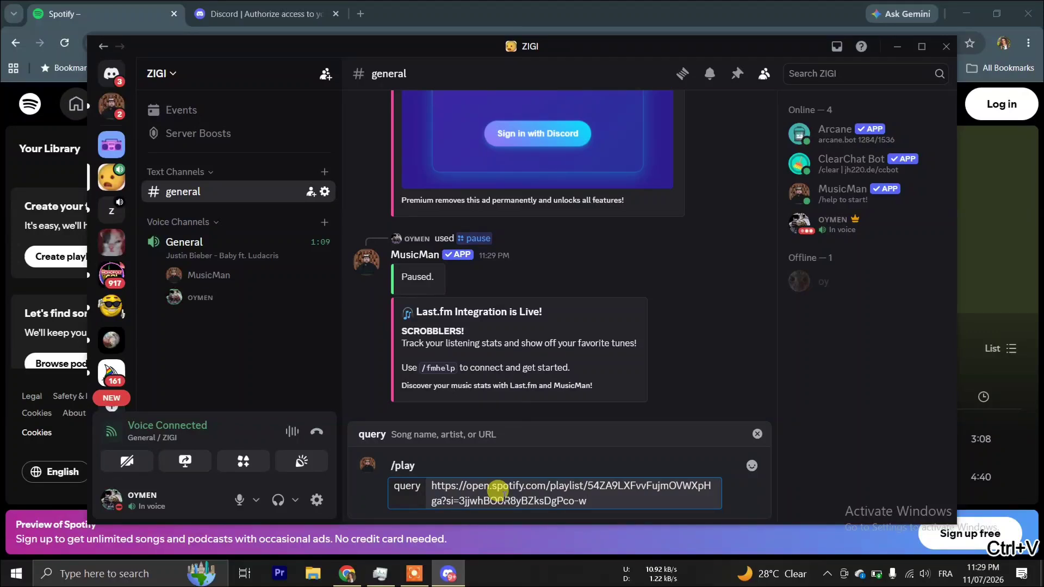
{"action": "key", "text": "Return"}
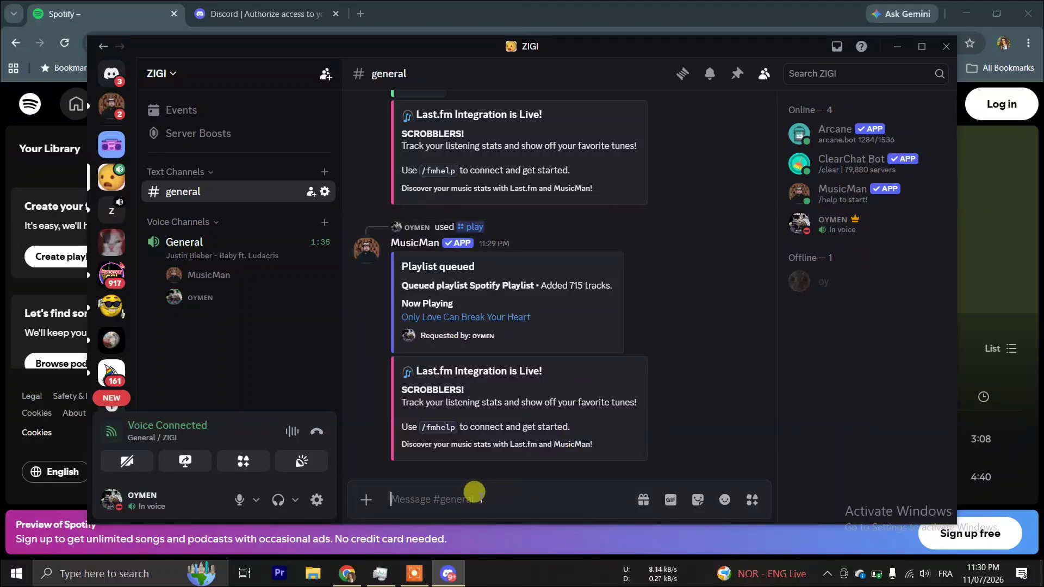
- Shuffle the queued playlist by sending MusicMan's /shuffle command in the general text channel
{"action": "type", "text": "/"}
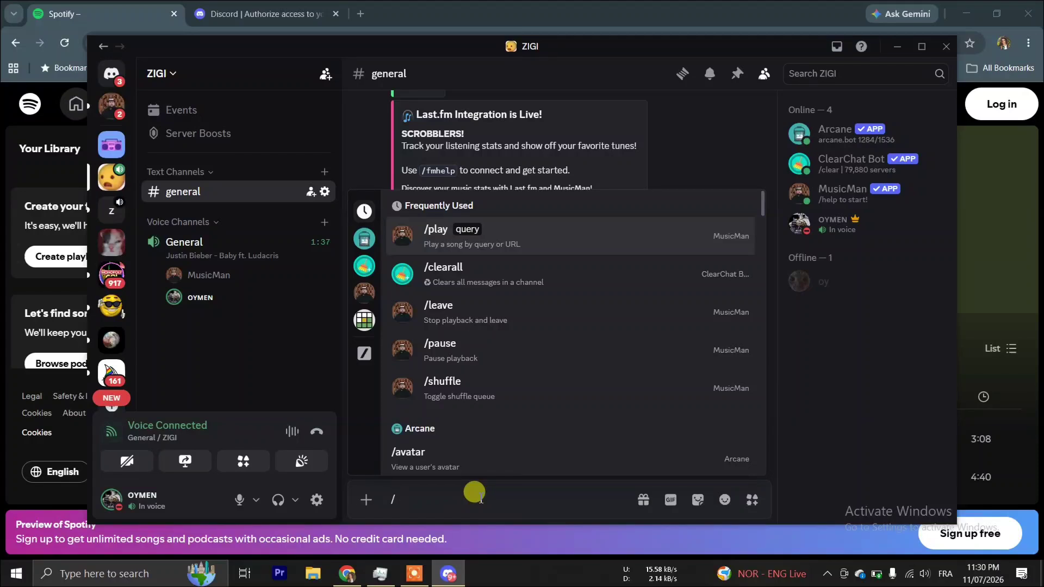
{"action": "type", "text": "shuf"}
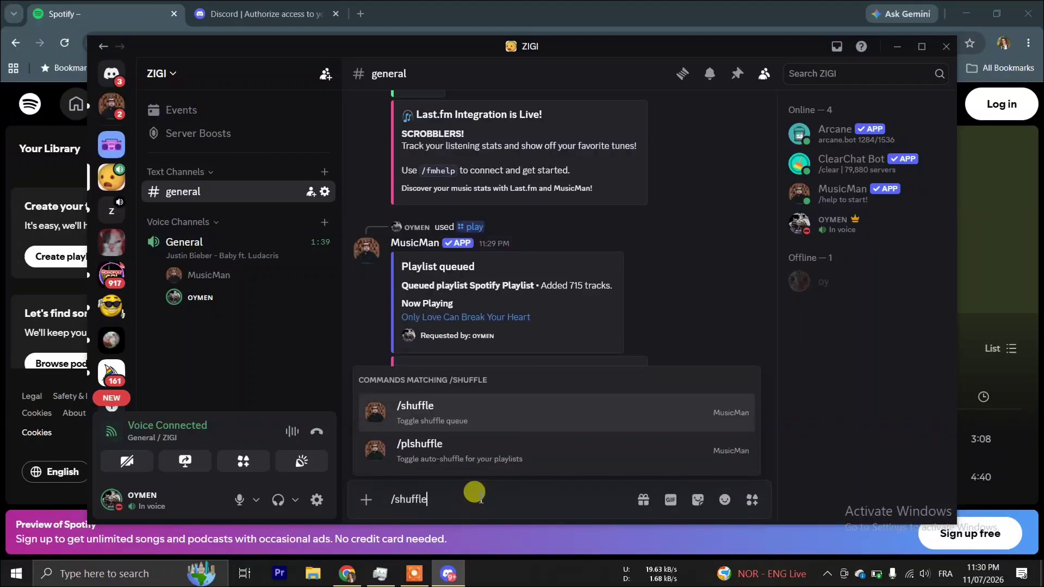
{"action": "type", "text": "fle"}
{"action": "key", "text": "Return"}
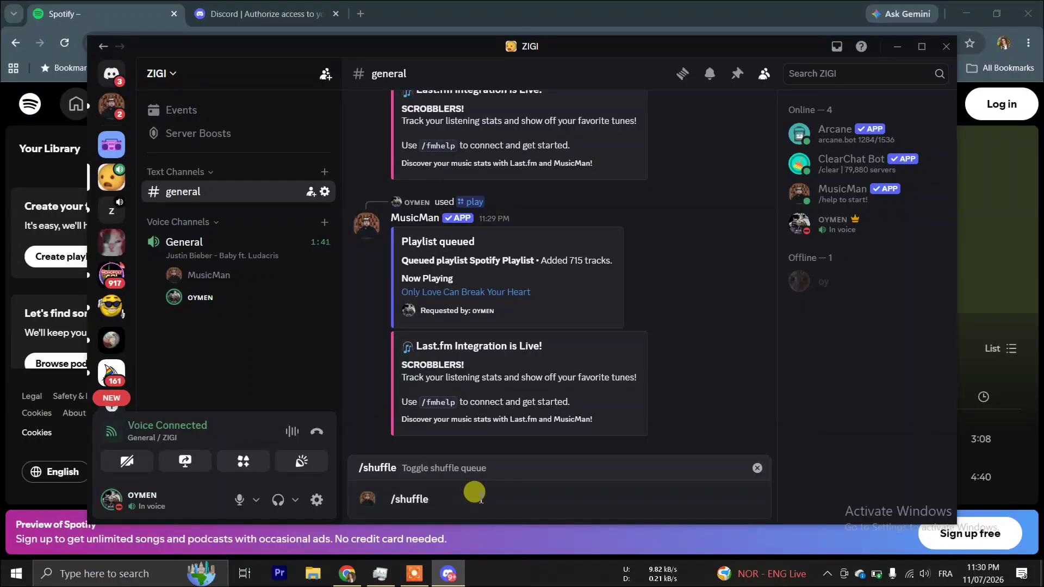
{"action": "key", "text": "Return"}
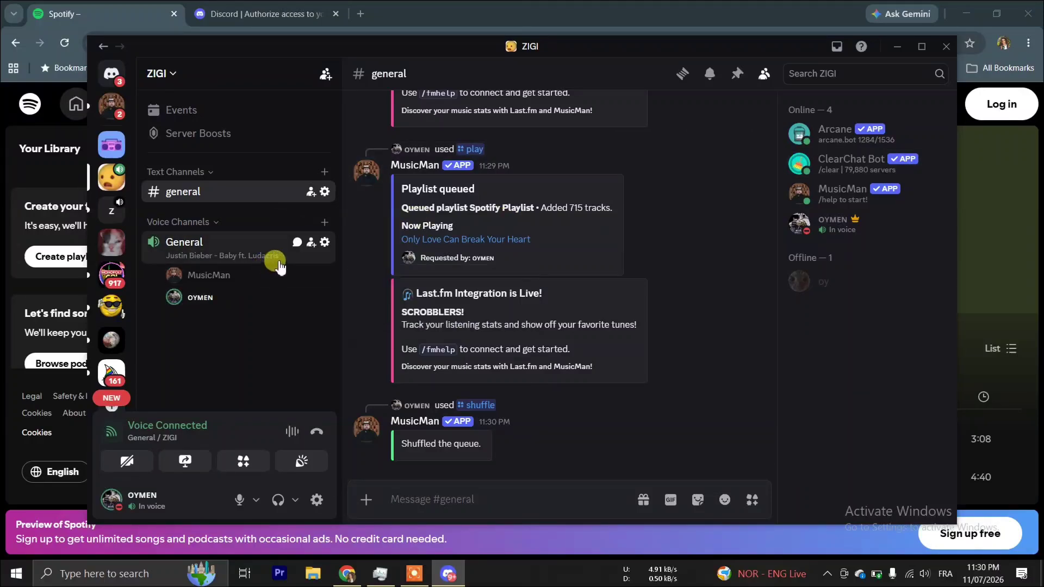
{"action": "left_click", "coordinate": [325, 245]}
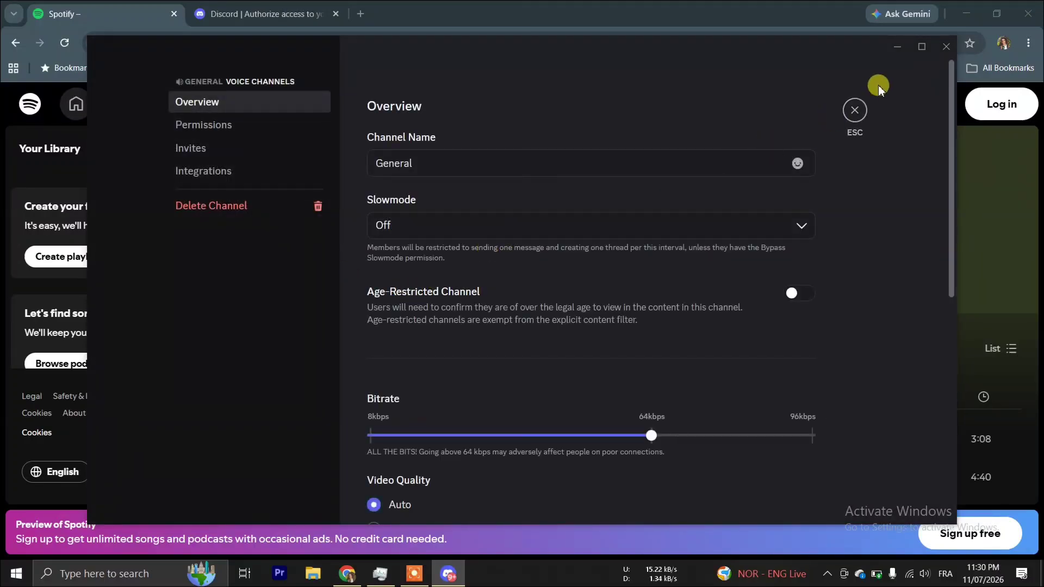
{"action": "left_click", "coordinate": [855, 112]}
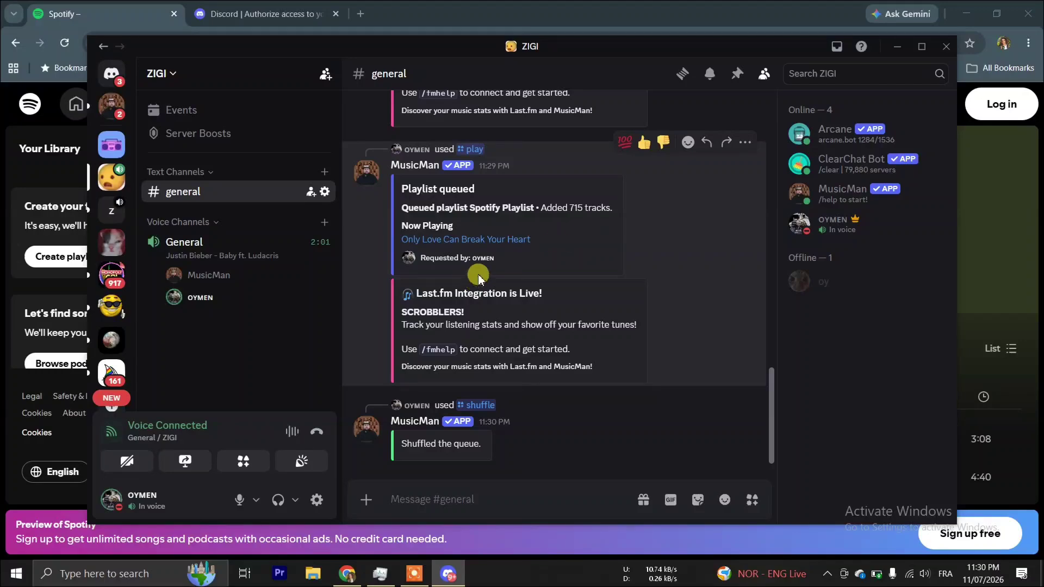
- Close the Discord window and the Chrome window with the Spotify playlist to return to the desktop
{"action": "left_click", "coordinate": [946, 46]}
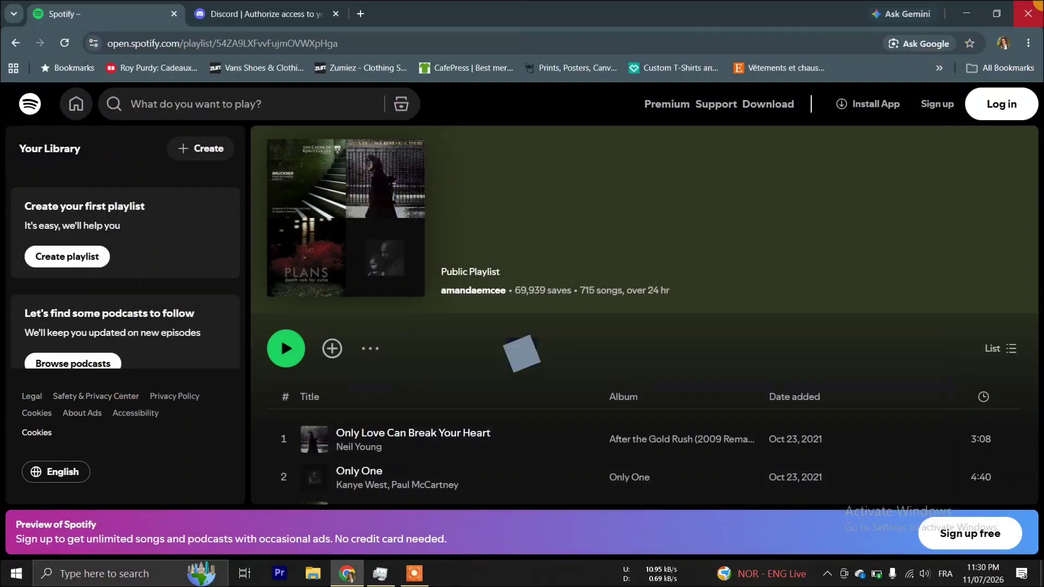
{"action": "left_click", "coordinate": [1028, 15]}
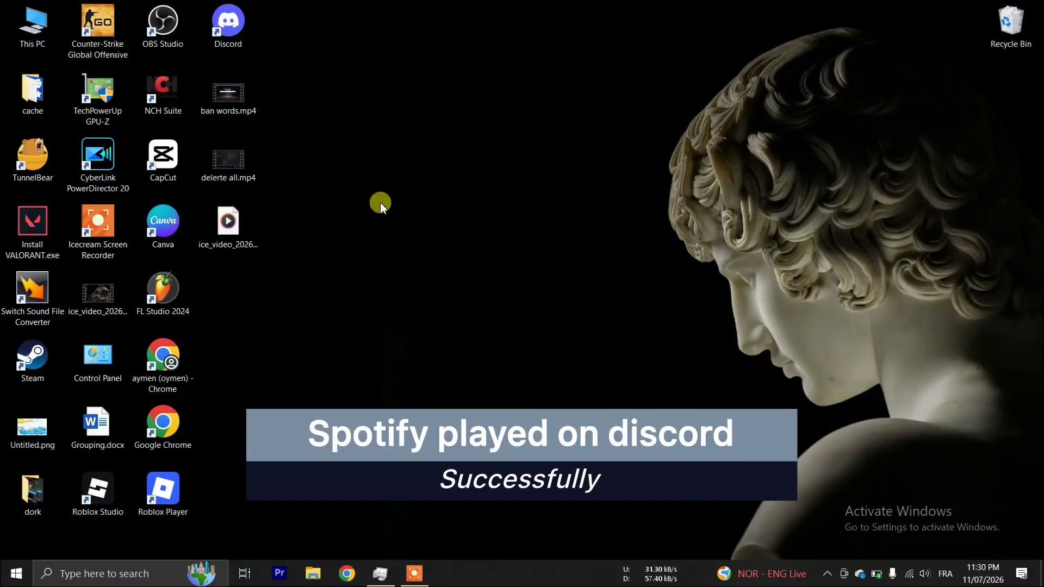